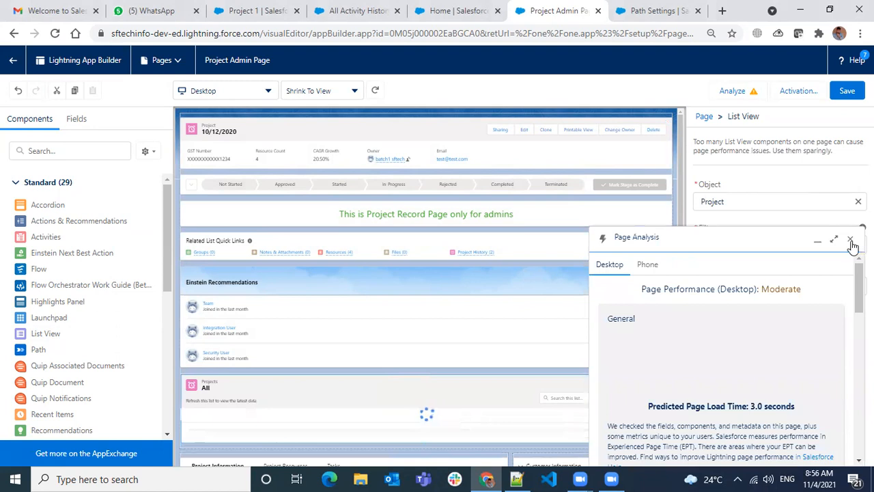
- Close the page analysis and check which filters are available for the Project list view component
left_click(849, 240)
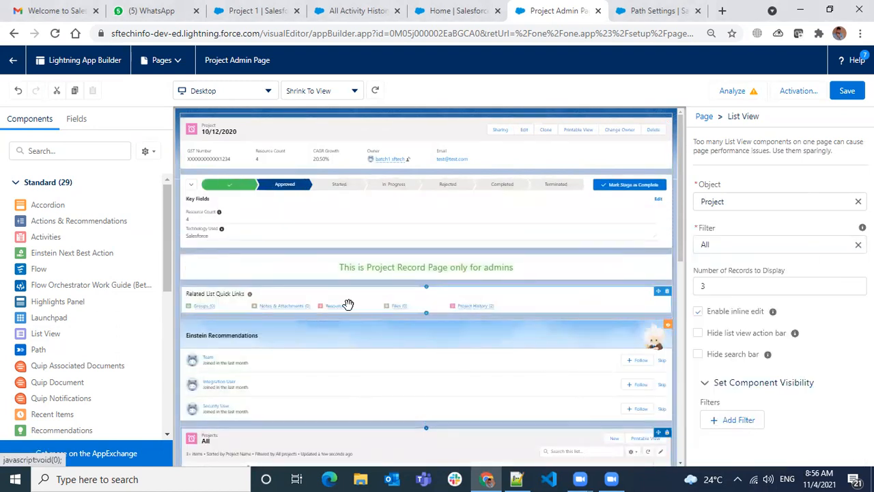
scroll(361, 358, "down", 1)
scroll(361, 357, "down", 5)
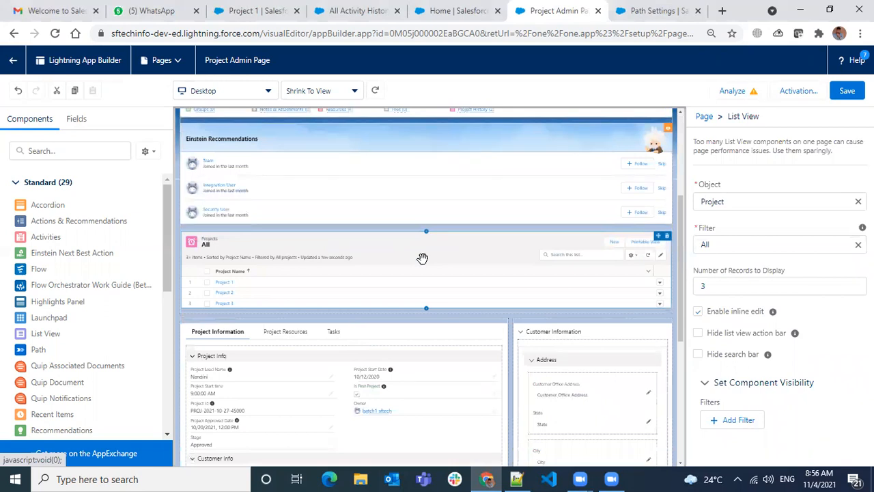
left_click(740, 244)
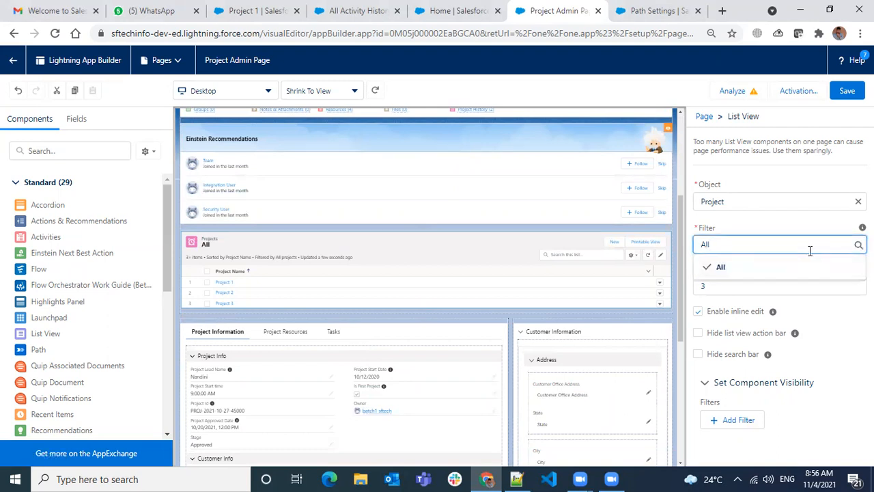
left_click(782, 226)
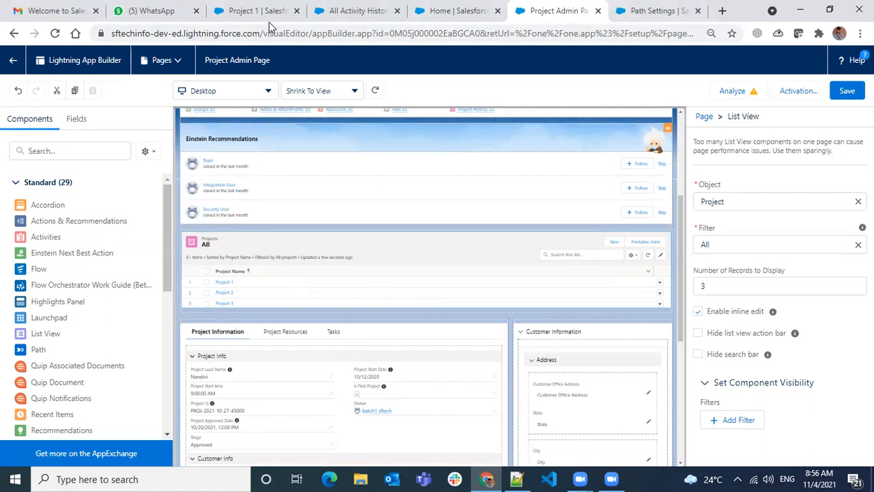
- Go to the Projects list in the SF Tech app and check which list views exist for it
left_click(253, 11)
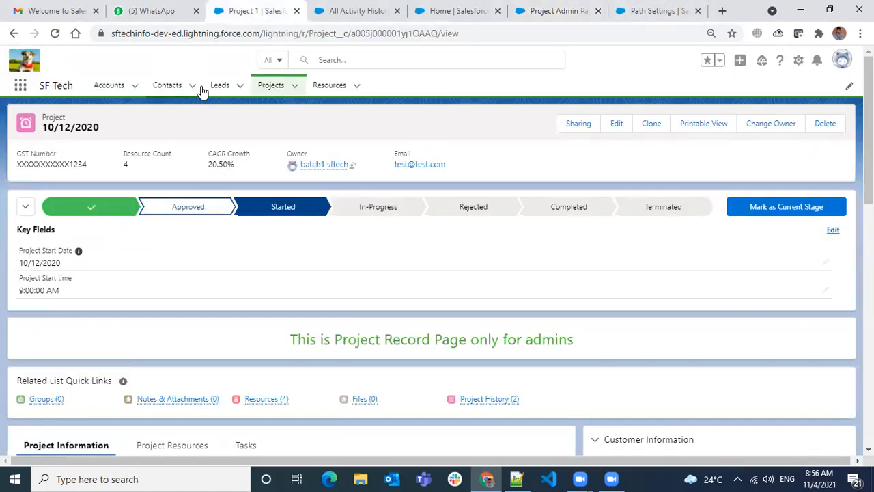
left_click(272, 88)
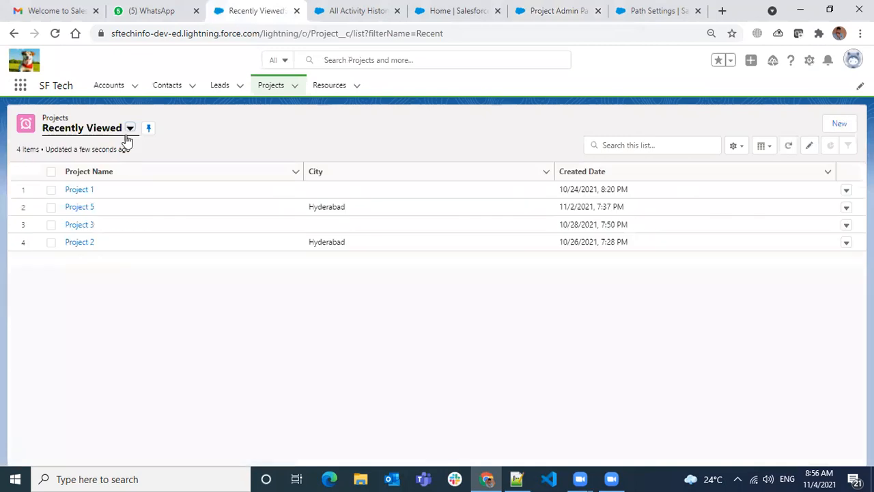
left_click(125, 135)
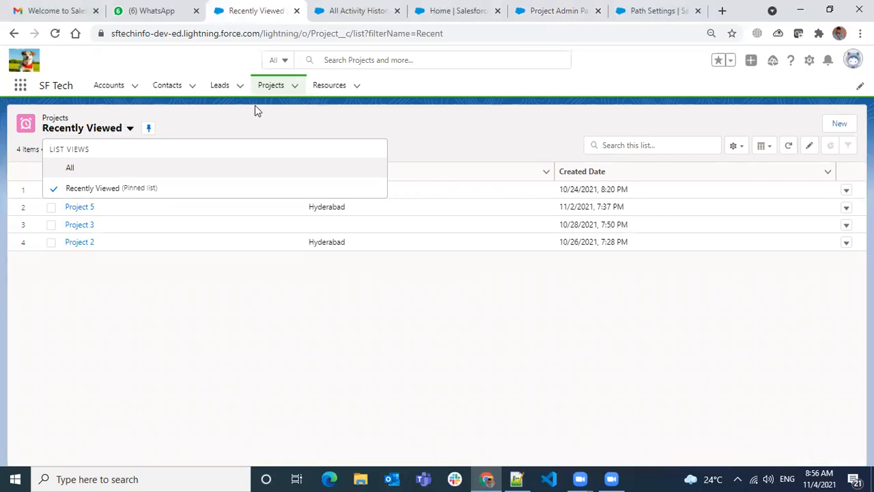
- Open the Resources list and check which list views exist for it
left_click(320, 86)
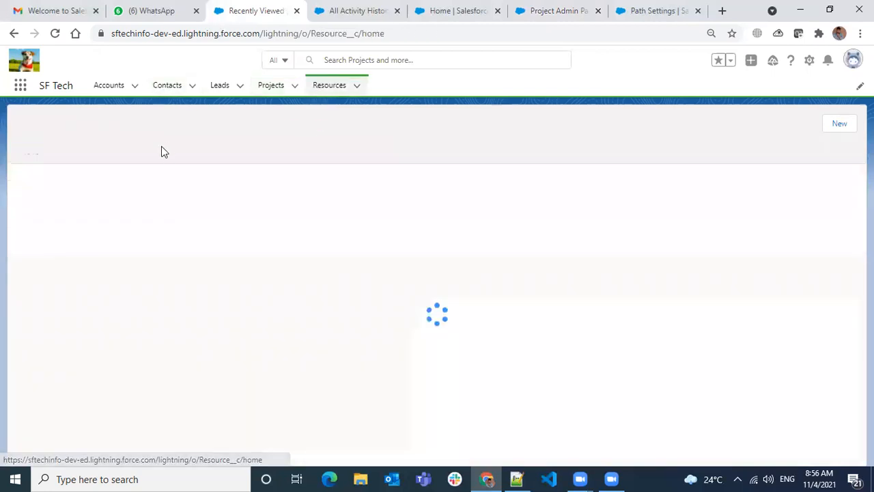
left_click(63, 129)
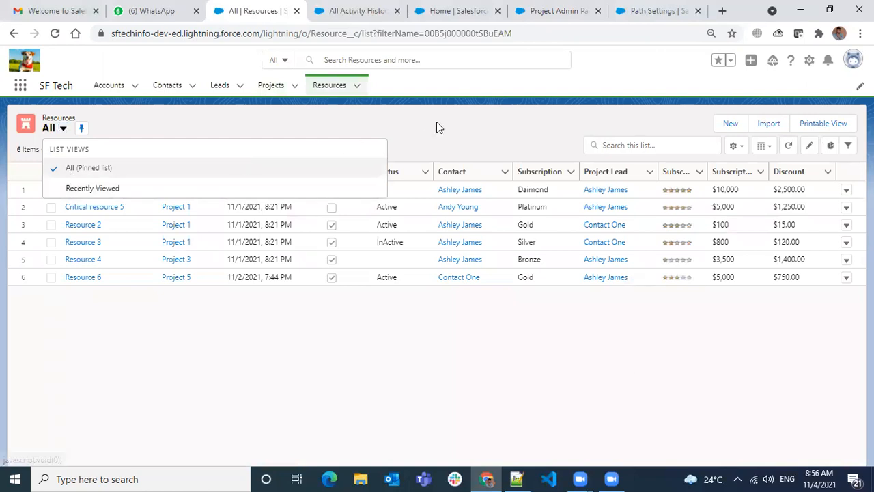
left_click(456, 136)
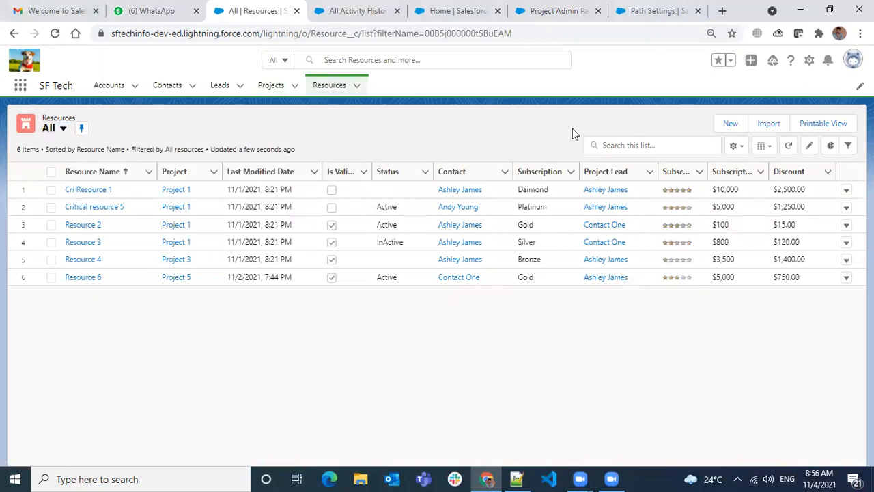
- Clone the All list view of Resources as "Gold Subscription Resources", visible to all users
left_click(737, 146)
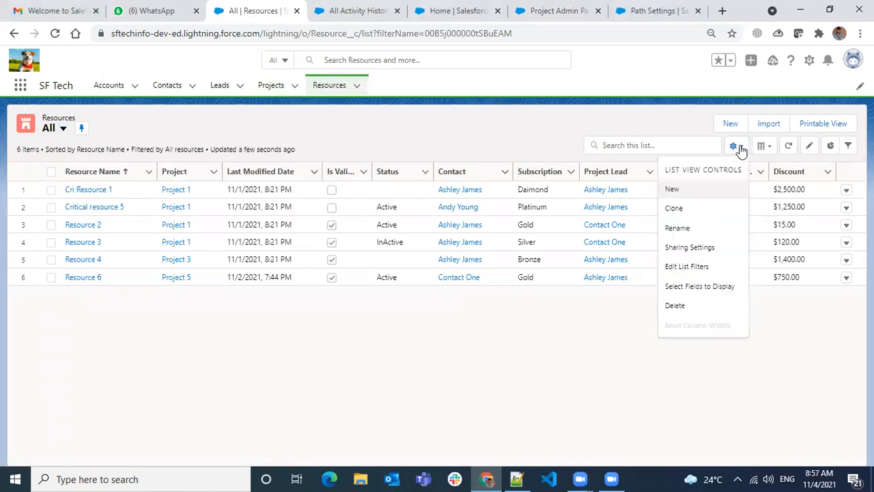
left_click(692, 208)
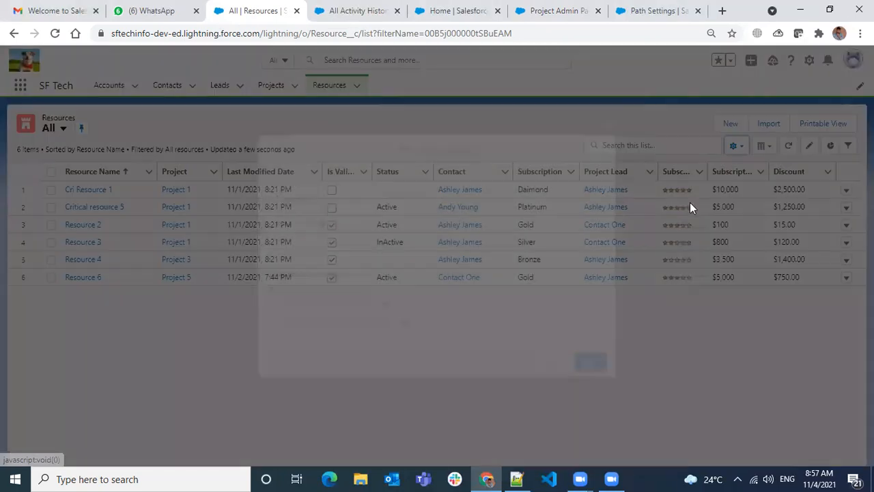
left_click_drag(343, 199, 230, 197)
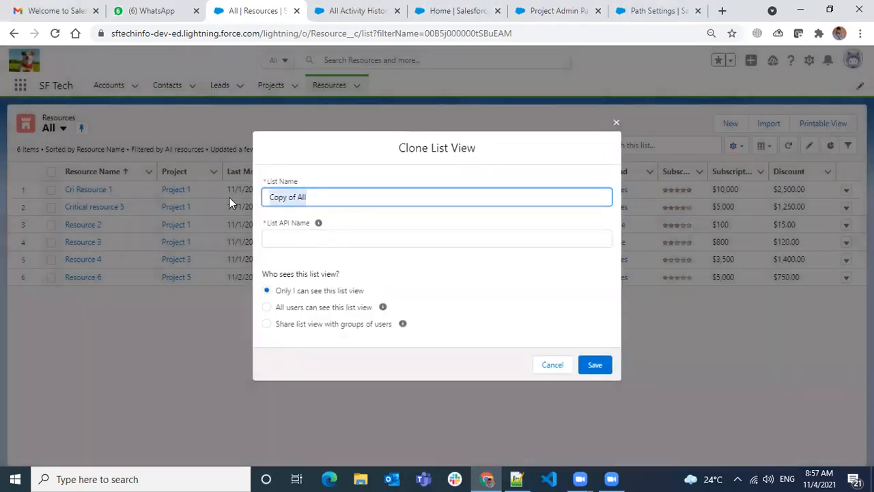
type("Gold")
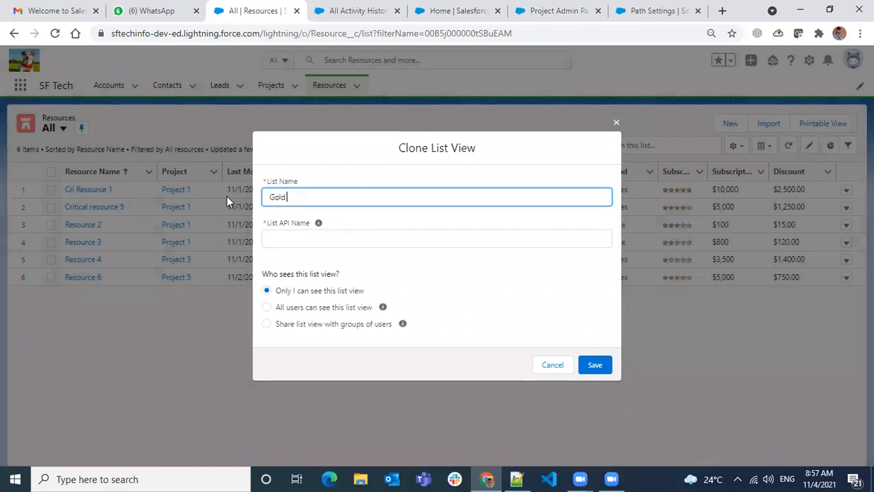
type(" Subscription Resources")
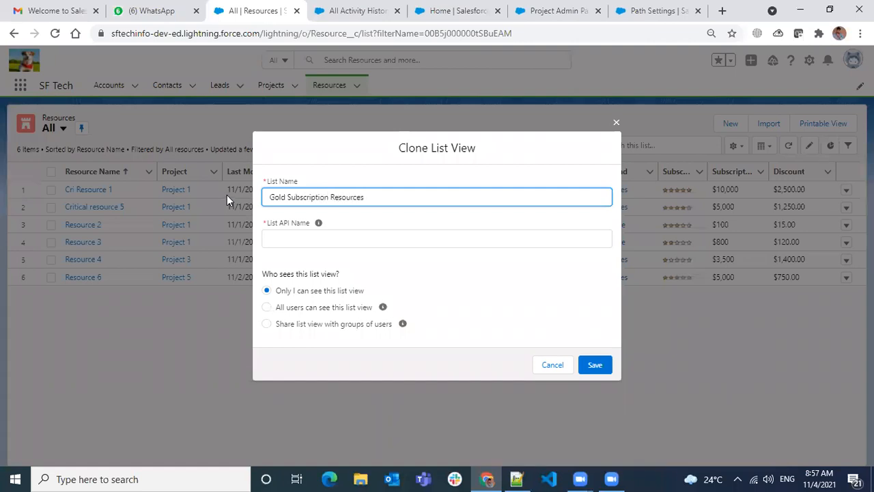
left_click(362, 244)
left_click(289, 307)
left_click(593, 368)
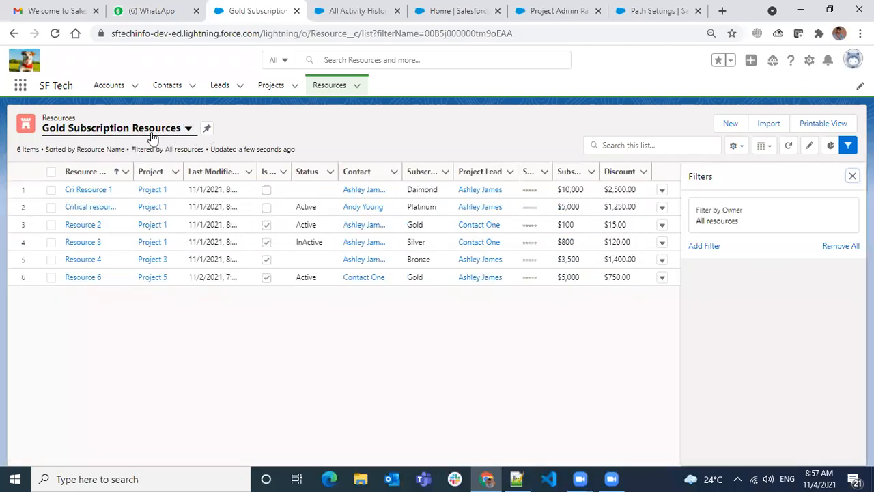
- Add a filter for Subscription equals Gold to the Gold Subscription Resources list view, save it and close the filters
left_click(703, 247)
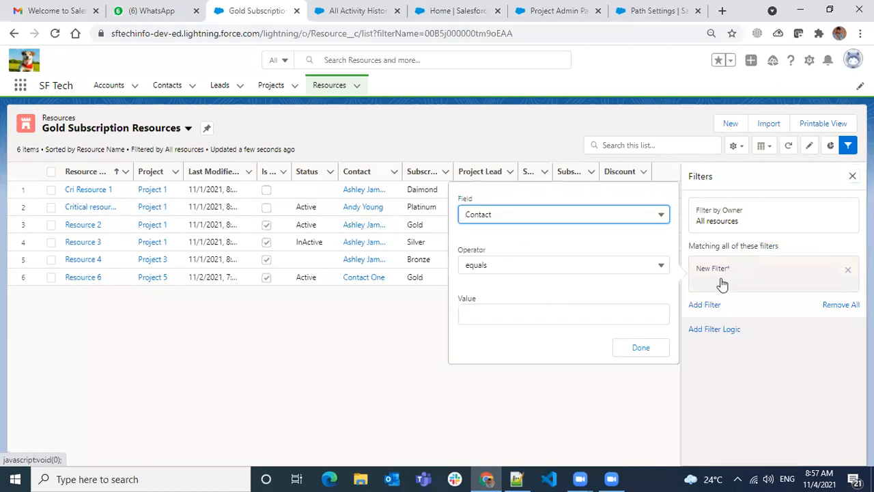
left_click(563, 218)
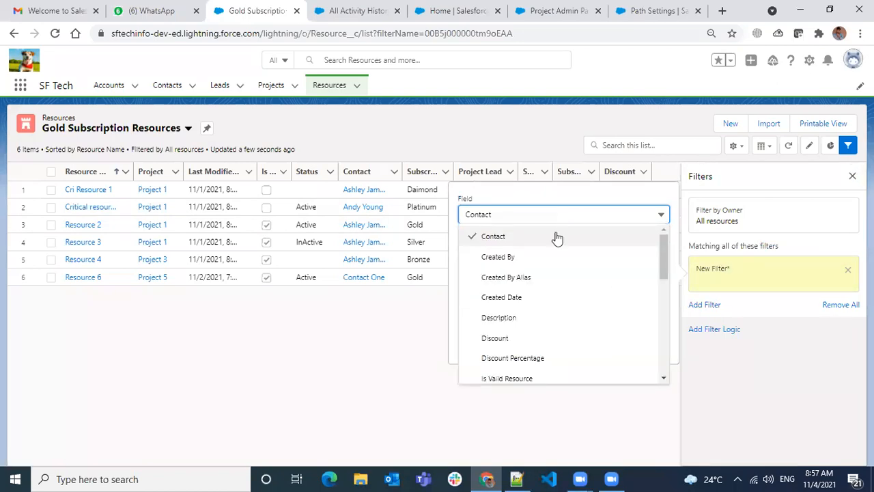
scroll(557, 260, "down", 5)
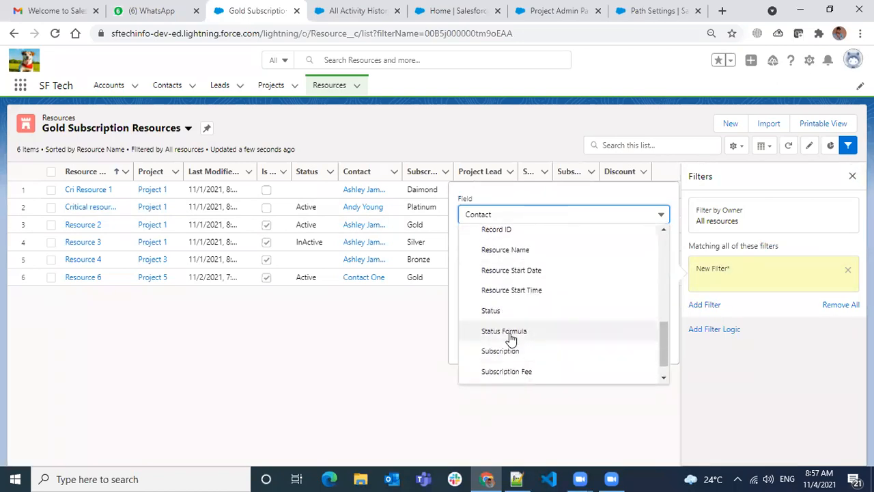
left_click(513, 351)
left_click(519, 315)
left_click(506, 308)
left_click(631, 346)
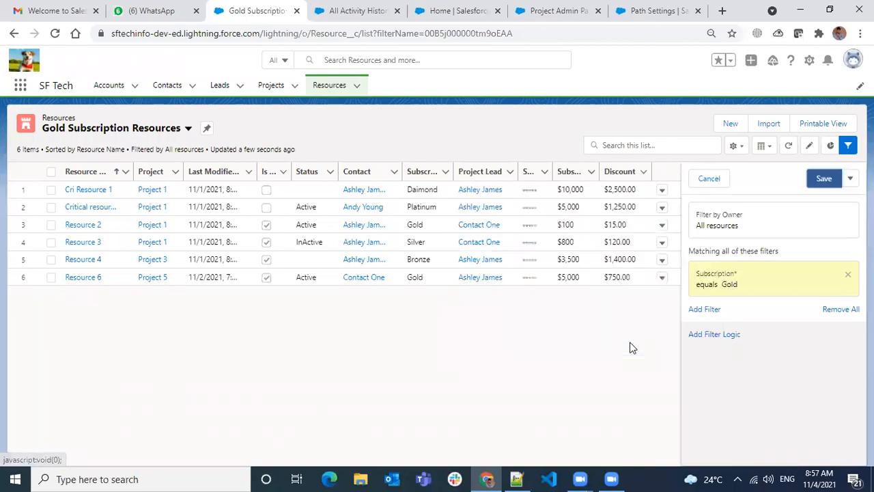
left_click(825, 179)
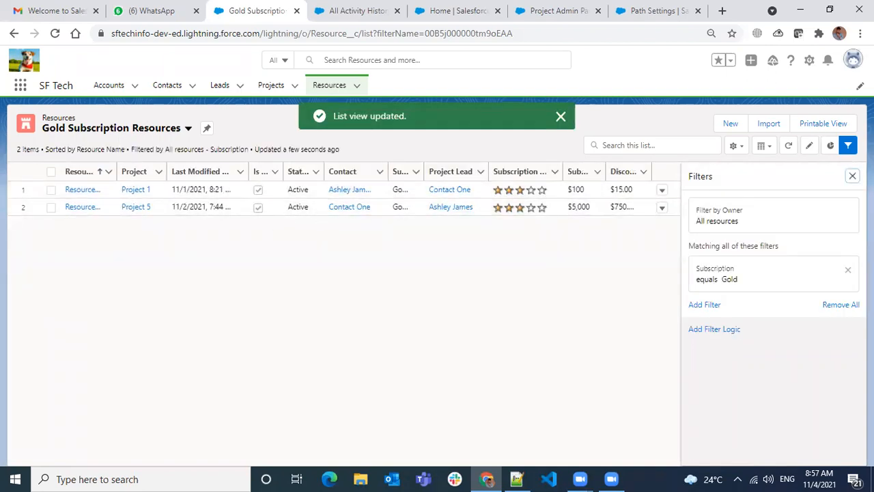
left_click(852, 178)
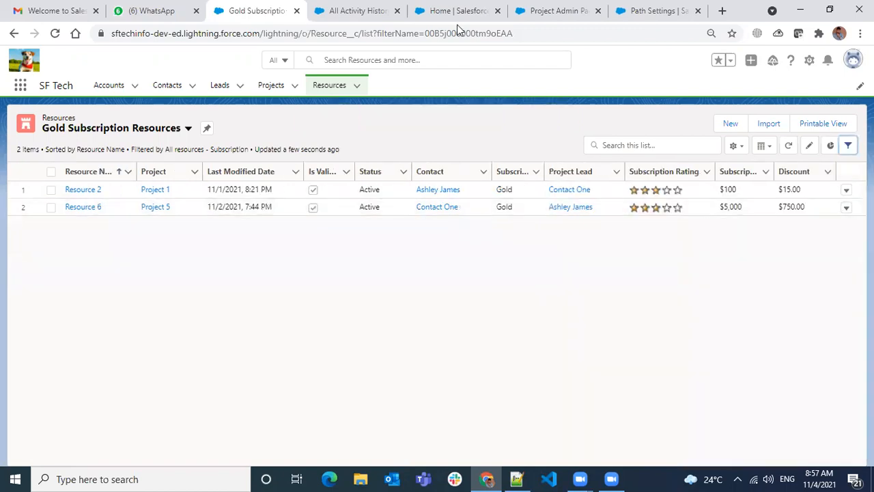
- Return to the Project Admin Page in Lightning App Builder and set the list view component's object to Resource
key("ctrl+Tab")
key("ctrl+Tab")
key("ctrl+Tab")
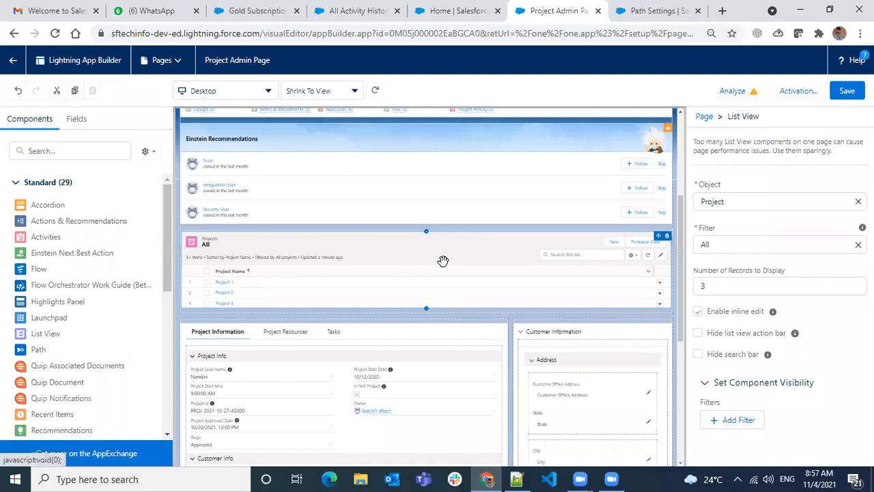
left_click(788, 202)
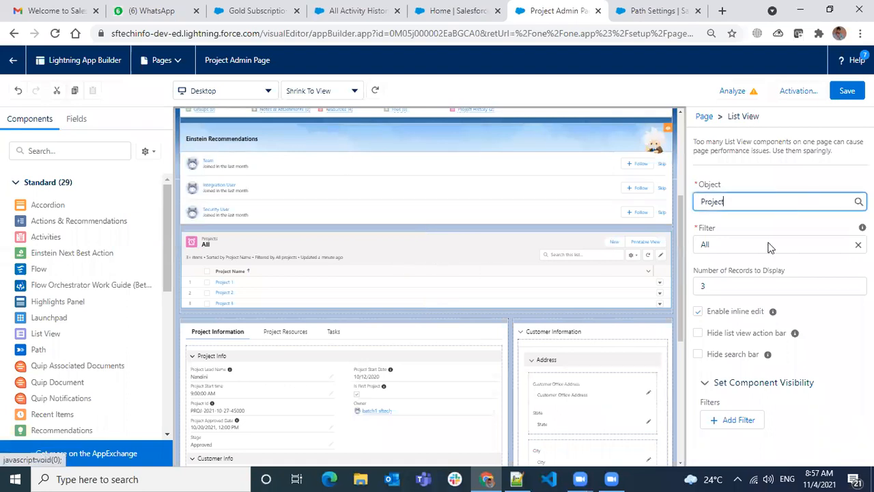
scroll(751, 321, "down", 15)
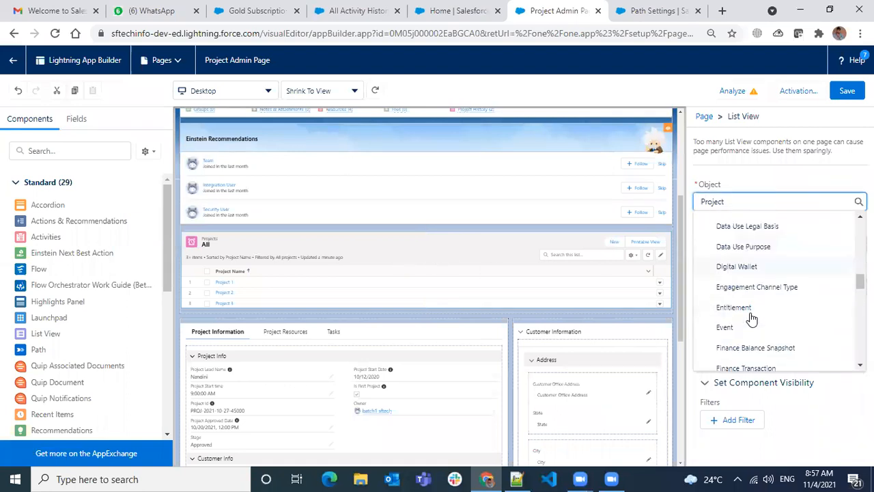
type("t")
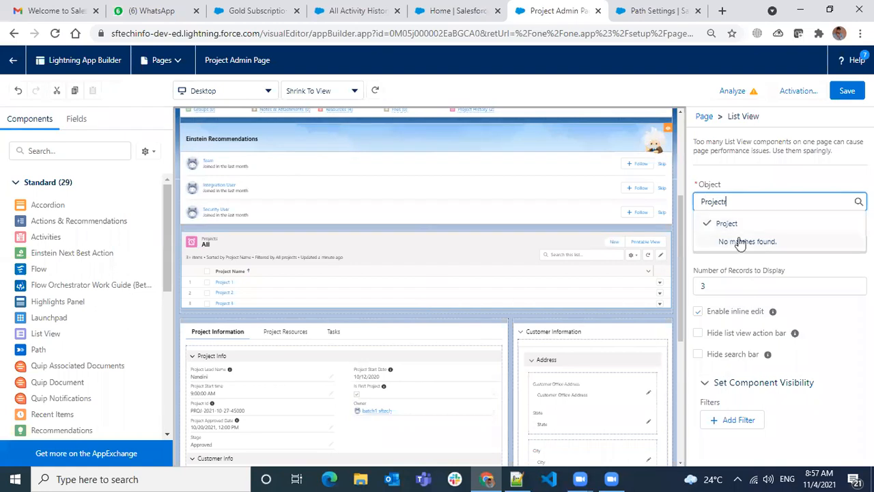
key("ctrl+a")
type("reso")
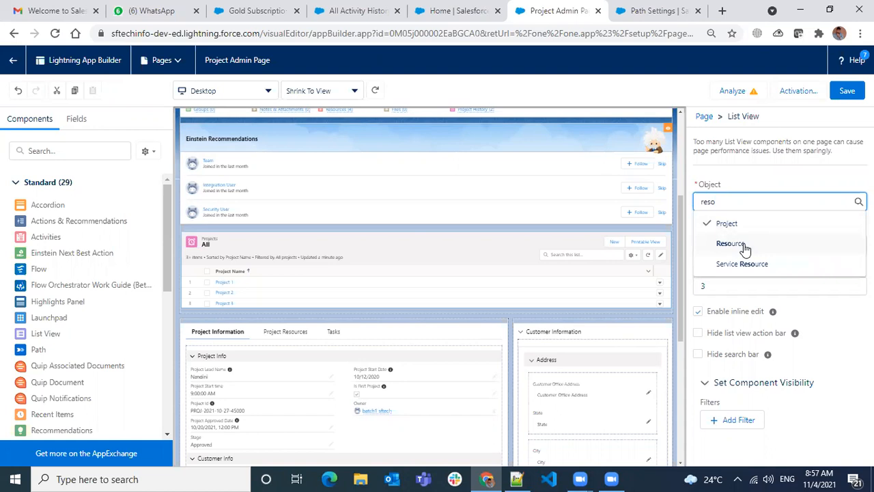
left_click(743, 246)
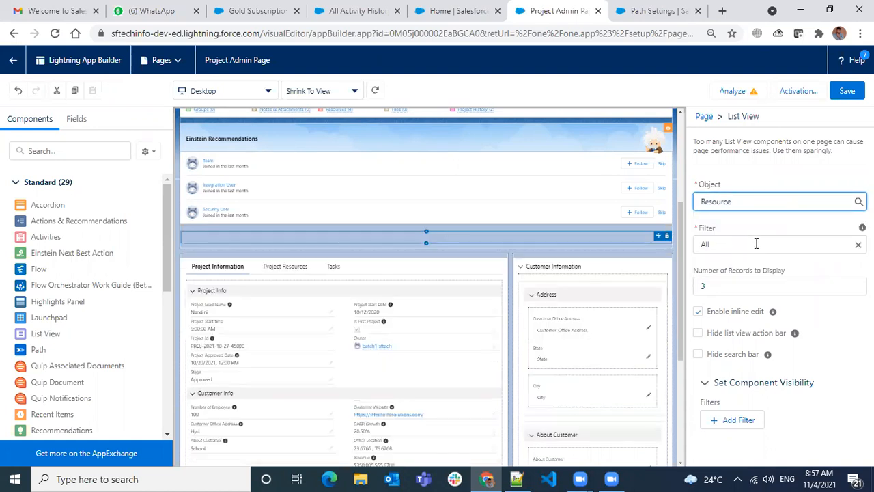
- Set the list view component's filter to Gold Subscription Resources and its number of records to display to 10
left_click(755, 244)
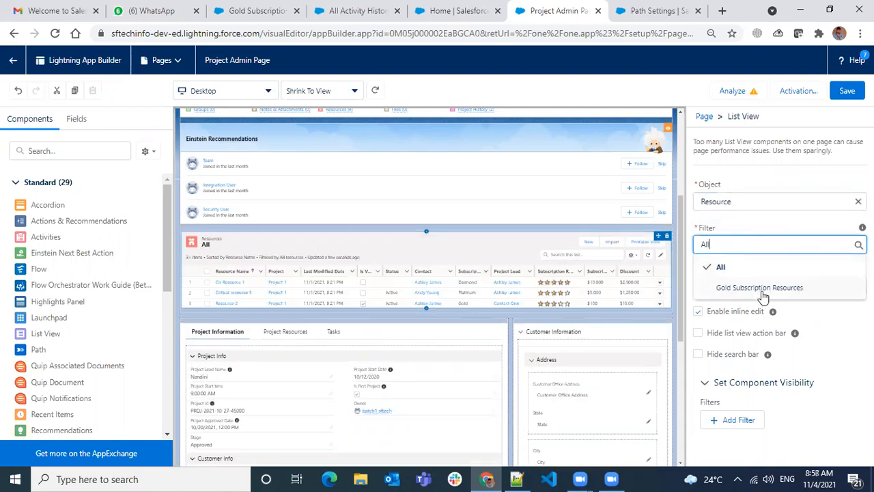
left_click(759, 290)
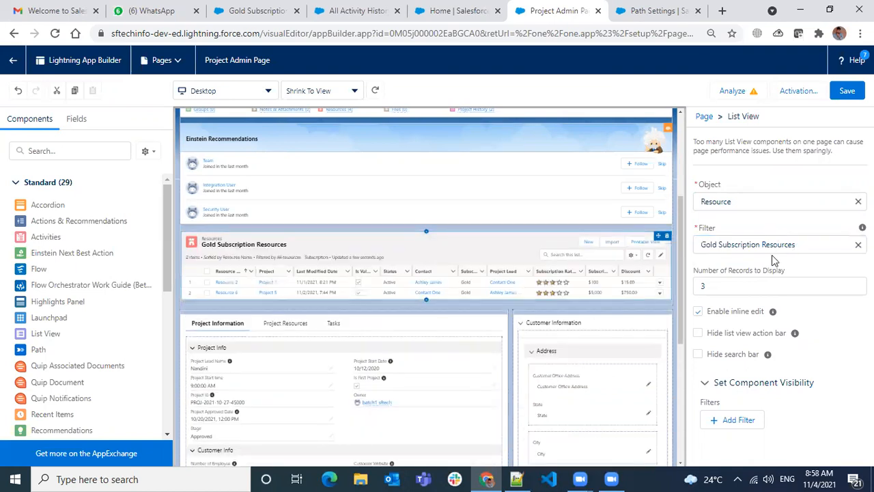
double_click(758, 286)
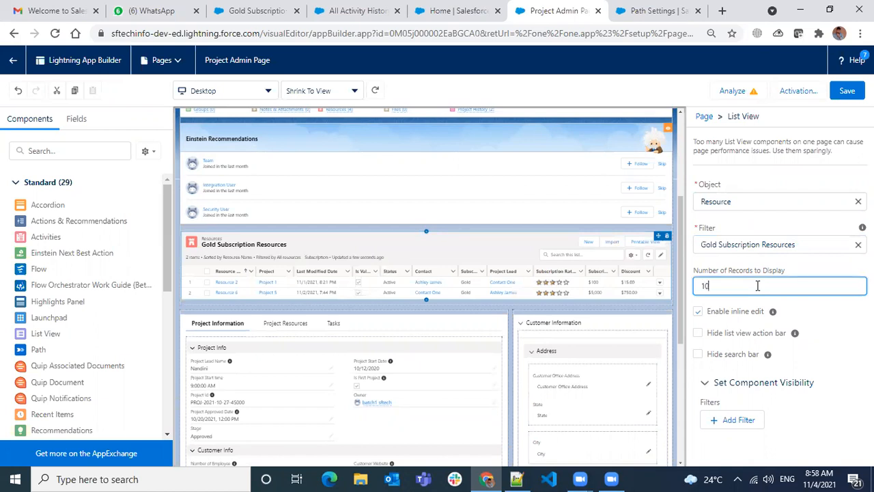
left_click(812, 264)
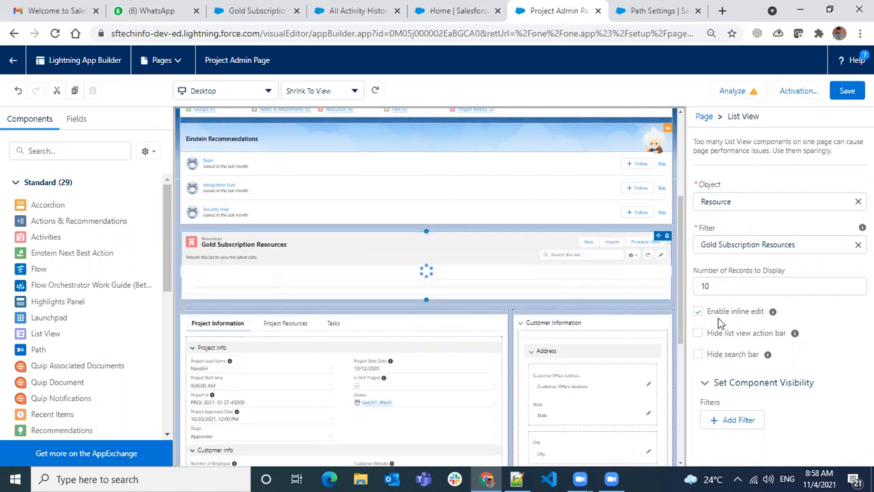
- Disable inline editing for the list view component and try its action bar hidden and shown again
left_click(697, 312)
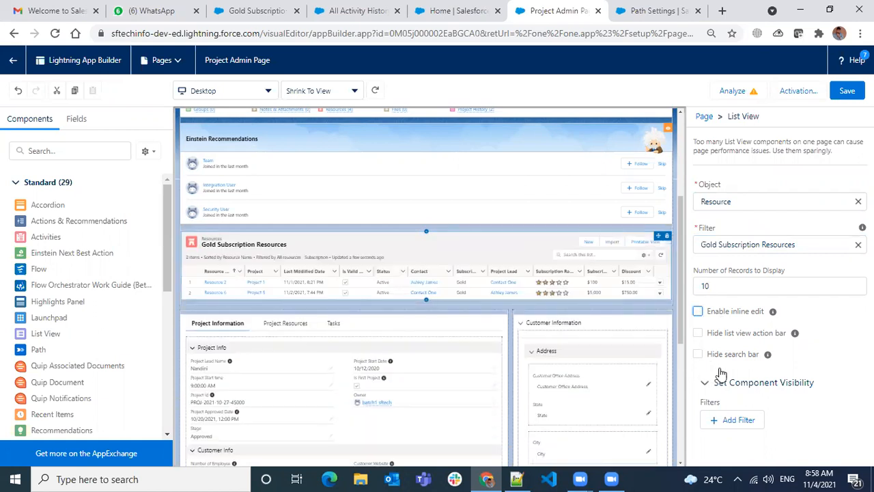
left_click(733, 331)
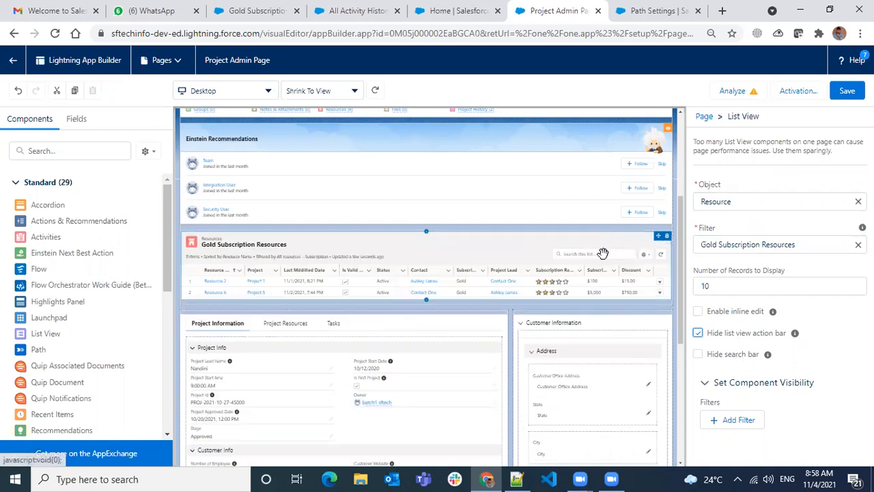
left_click(697, 333)
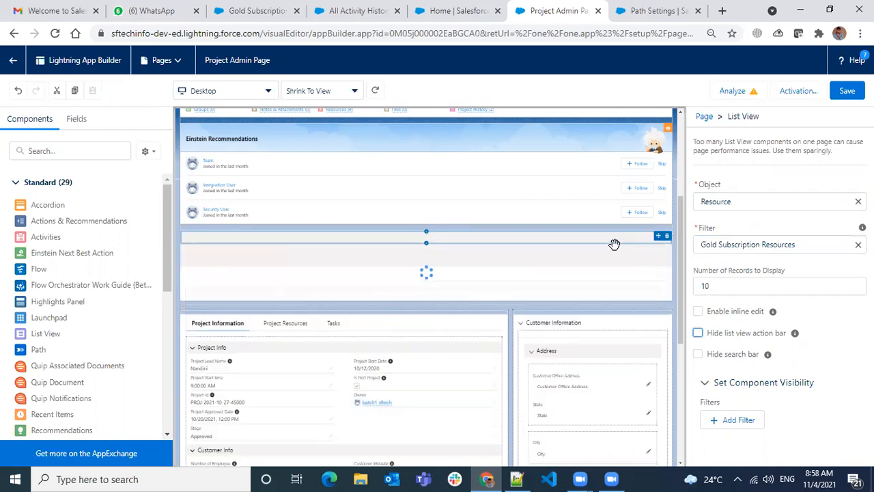
- Hide the list view component's action bar and search bar, and save the page despite the missing required field
left_click(698, 332)
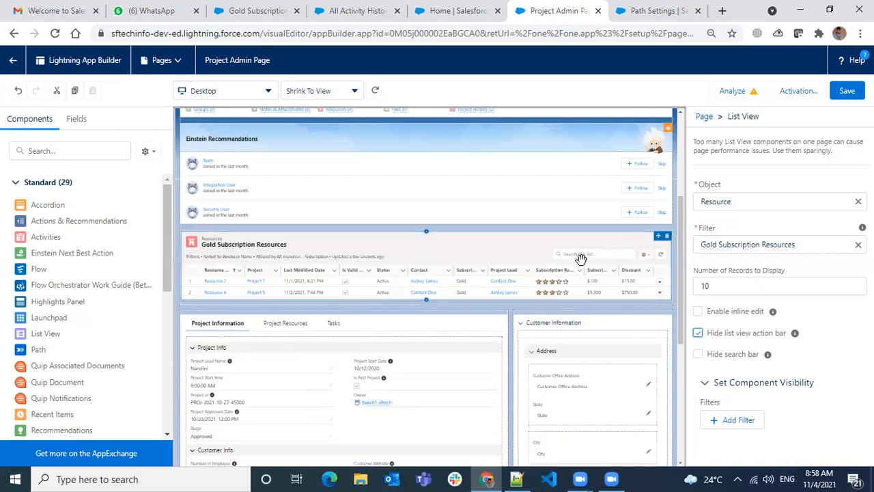
left_click(697, 353)
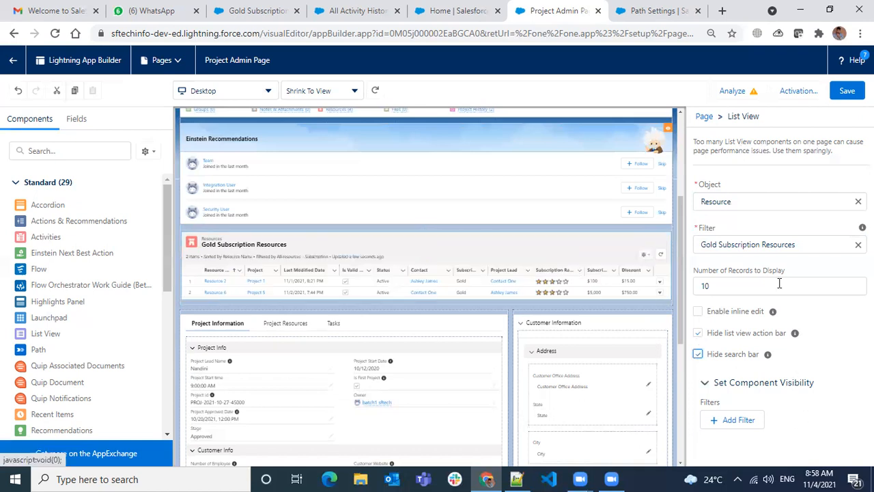
left_click(847, 92)
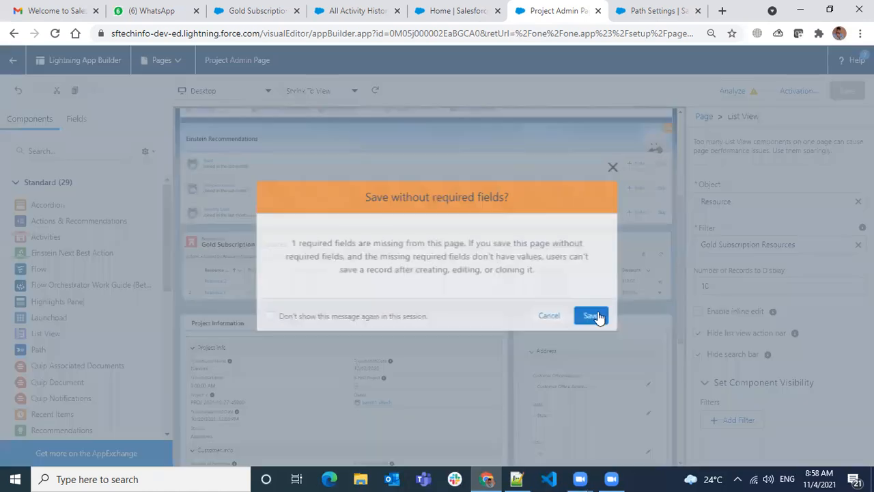
left_click(594, 316)
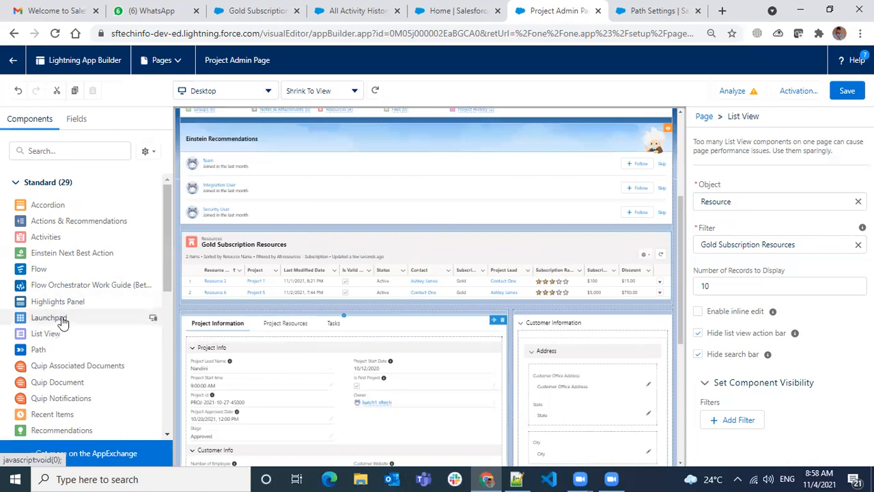
- Add a Launchpad component at the top of the page and include Projects in its launchpad items
scroll(282, 303, "up", 3)
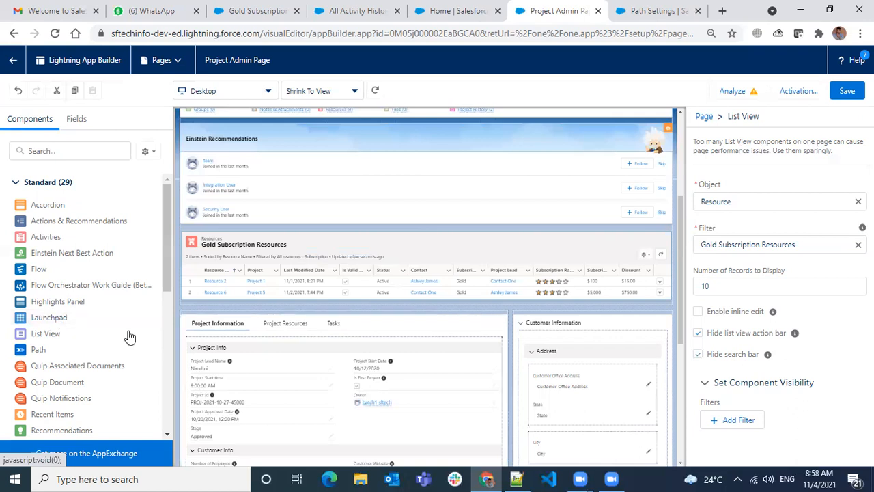
mouse_move(57, 324)
left_mouse_down()
mouse_move(222, 185)
mouse_move(328, 138)
left_mouse_up()
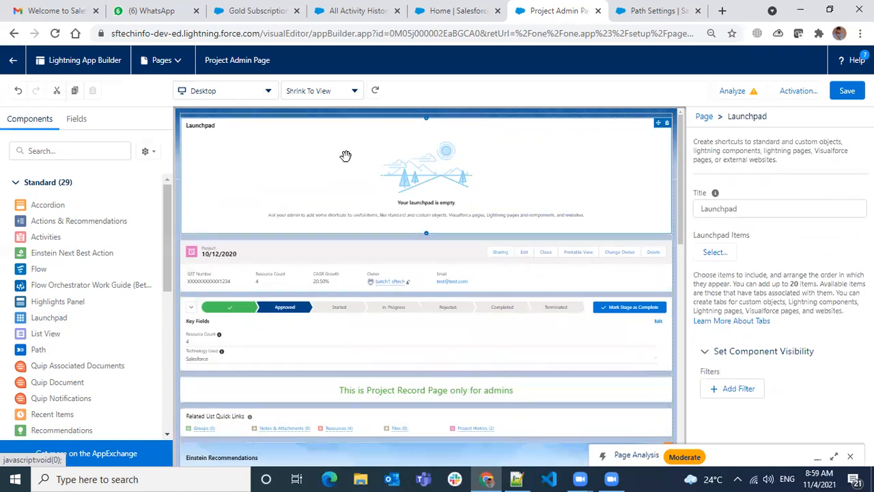
left_click(714, 254)
scroll(338, 259, "down", 6)
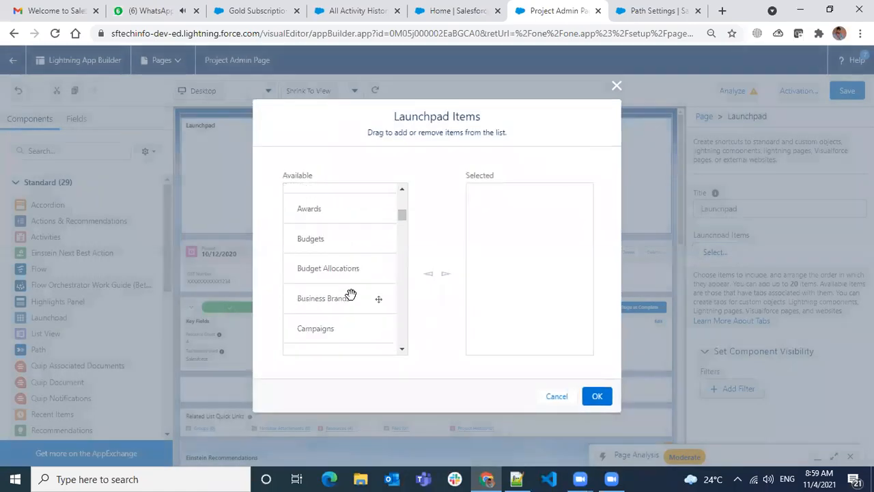
scroll(355, 292, "down", 15)
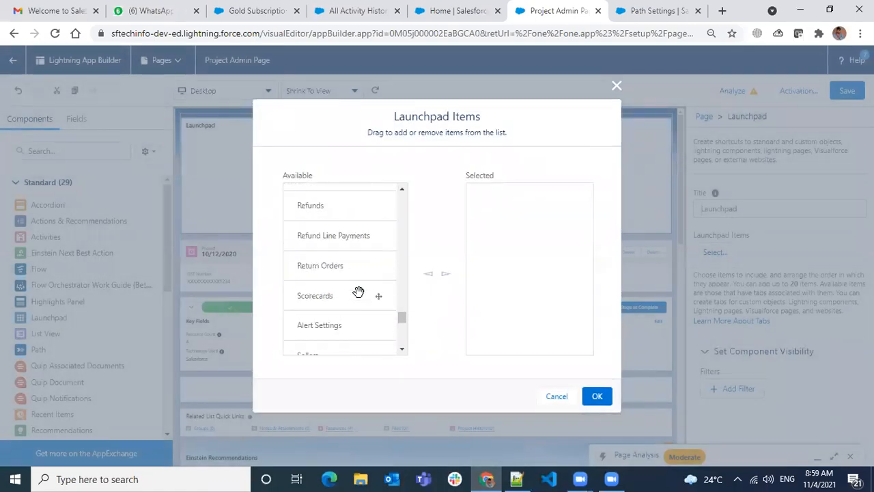
scroll(359, 293, "down", 1)
left_click_drag(337, 340, 529, 249)
- Add App Launcher to the selected launchpad items and apply the selection
scroll(338, 292, "up", 3)
scroll(337, 292, "down", 5)
scroll(339, 292, "up", 8)
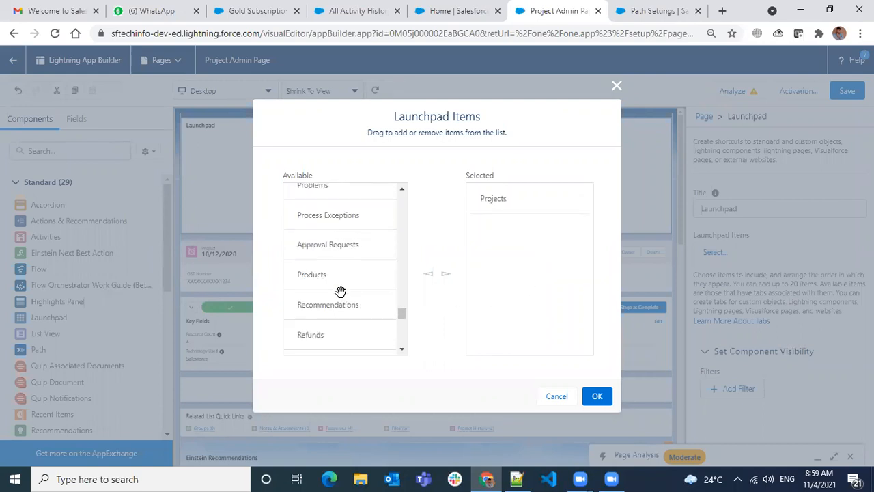
scroll(341, 290, "up", 6)
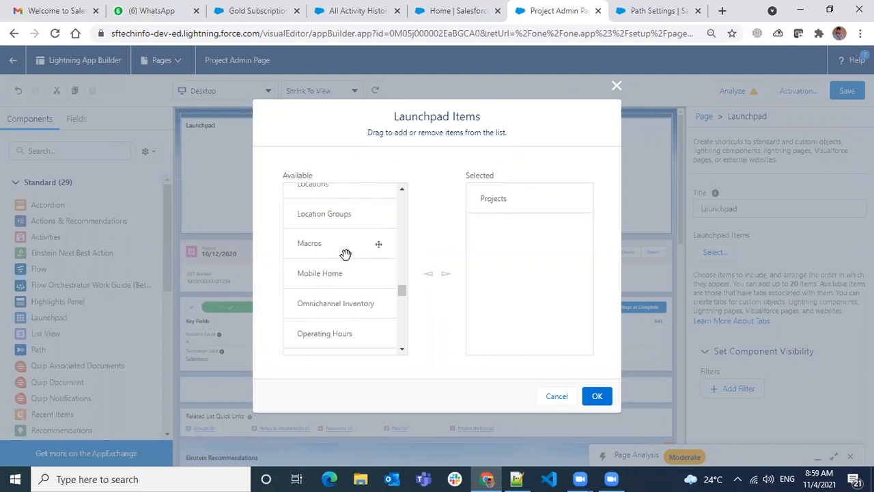
scroll(346, 254, "up", 8)
scroll(345, 254, "up", 8)
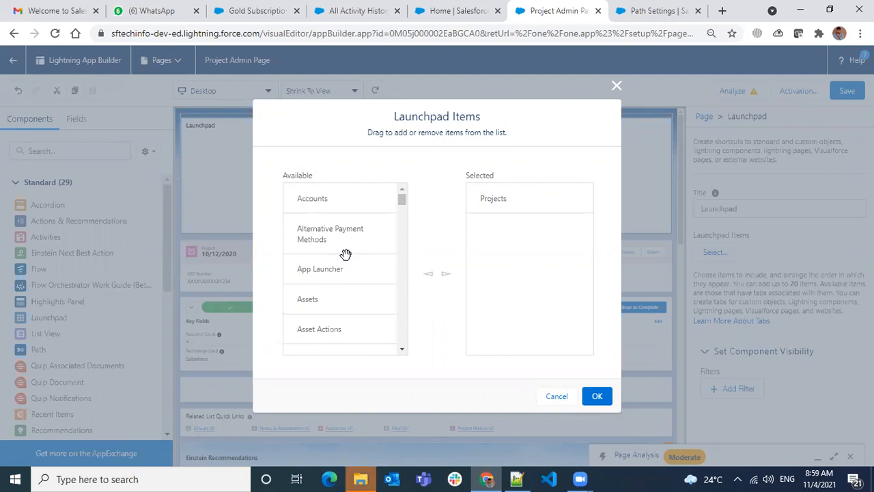
left_click_drag(318, 258, 529, 238)
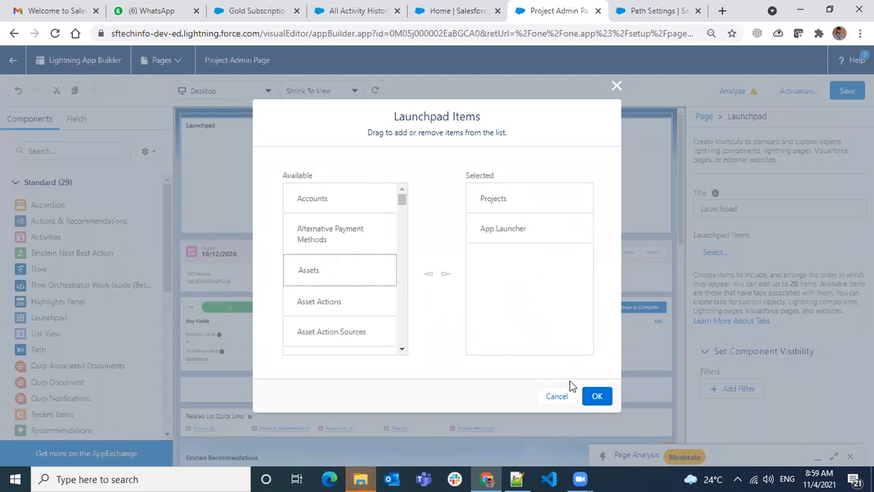
left_click(594, 396)
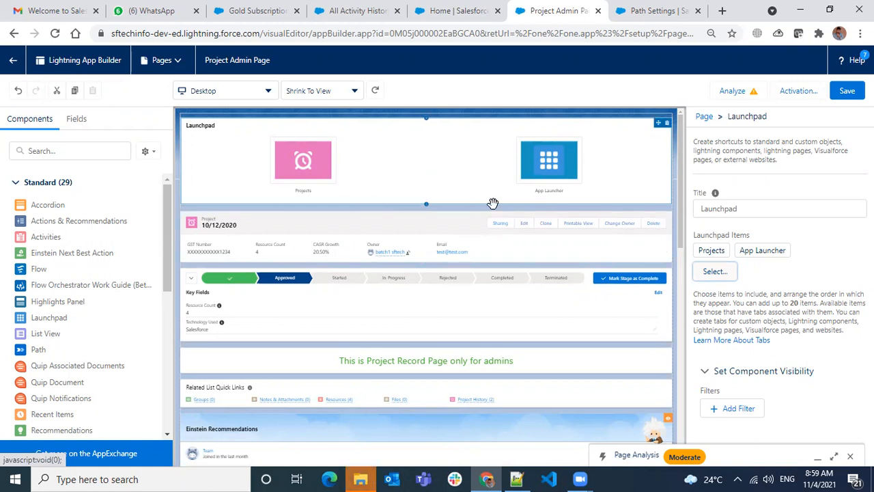
- Delete the Launchpad component from the page
left_click(460, 169)
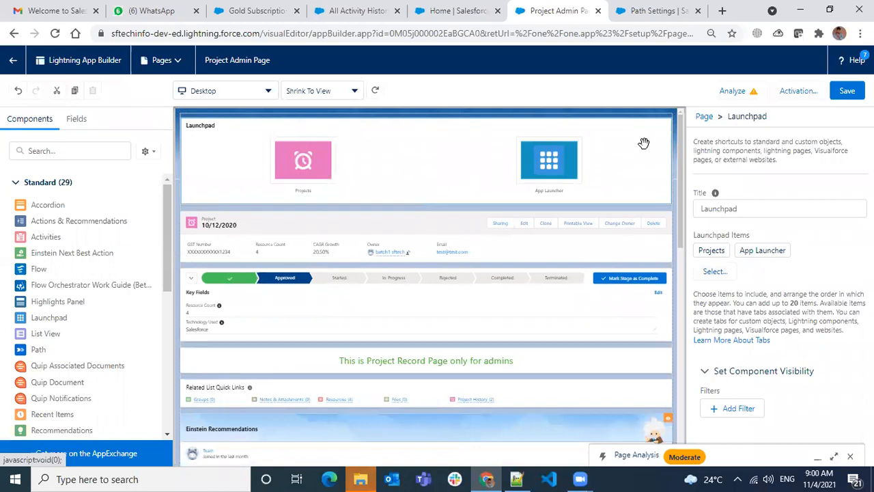
left_click(667, 123)
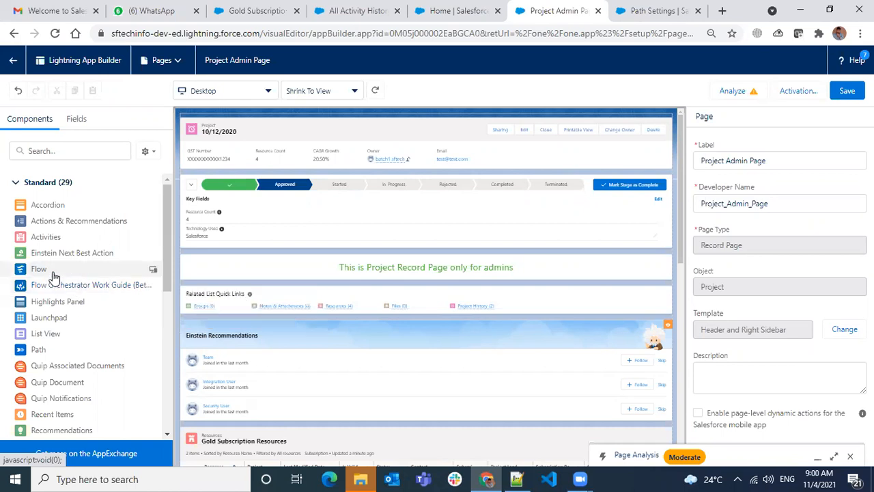
- Try a Flow component below the path, browse its available flows and layouts, and remove it
left_click_drag(53, 273, 357, 248)
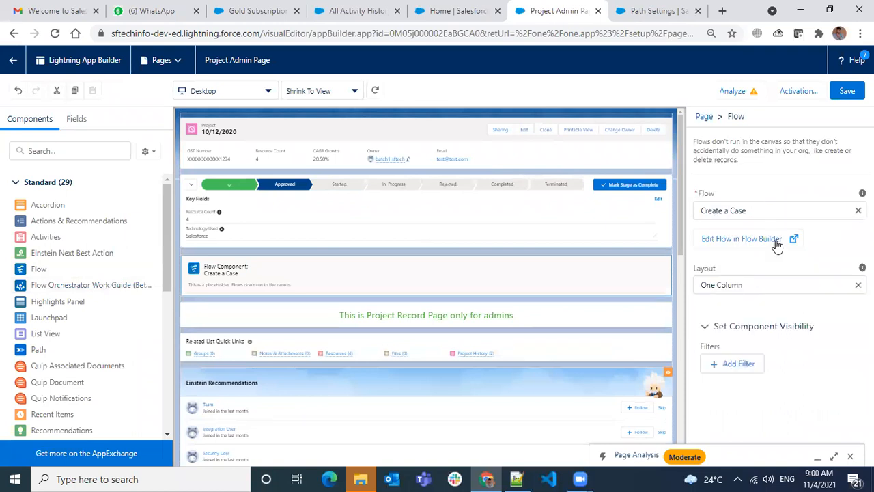
left_click(766, 213)
left_click(795, 278)
left_click(780, 206)
scroll(773, 259, "down", 1)
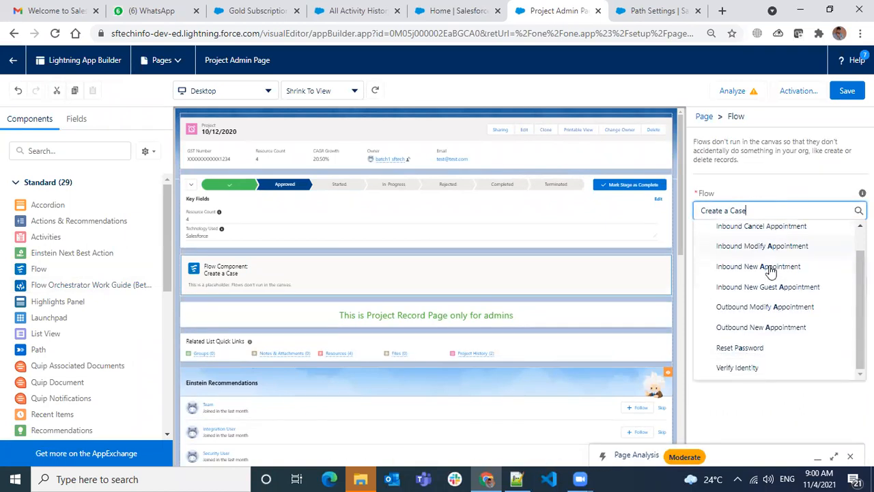
left_click(785, 196)
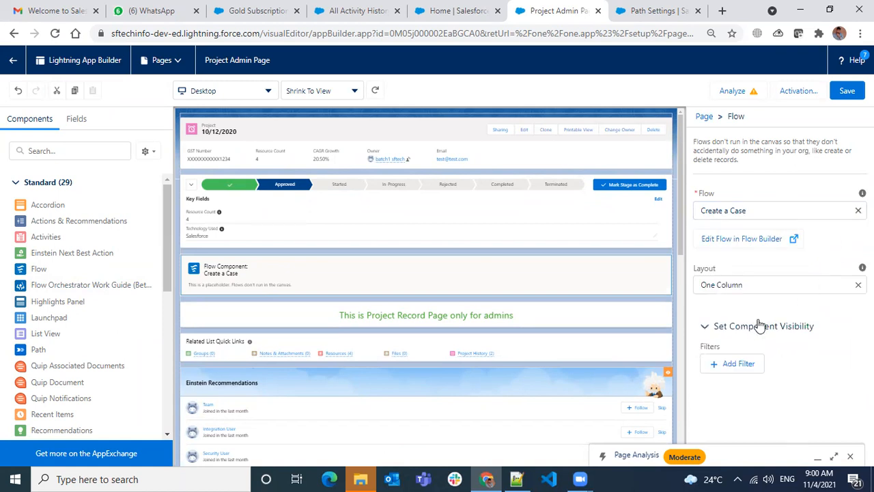
mouse_move(641, 281)
left_click(668, 261)
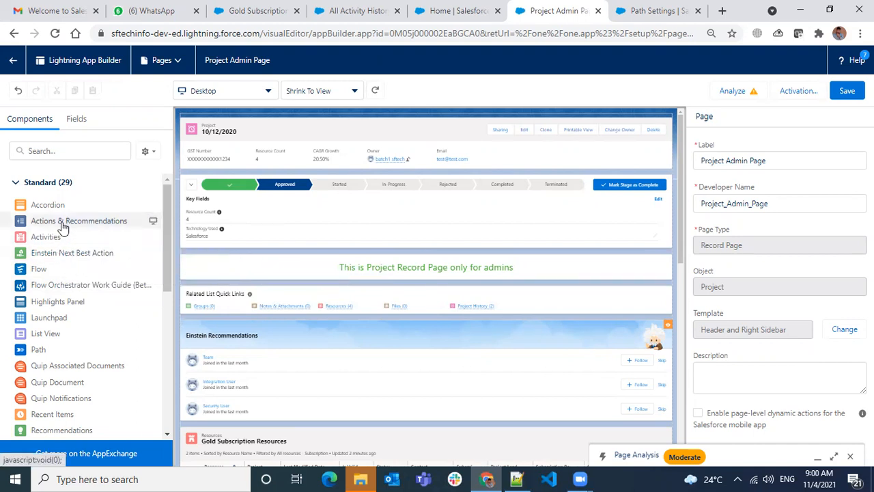
- Try an Actions & Recommendations component below the path, check its deployment choices, and remove it
left_click_drag(62, 225, 314, 254)
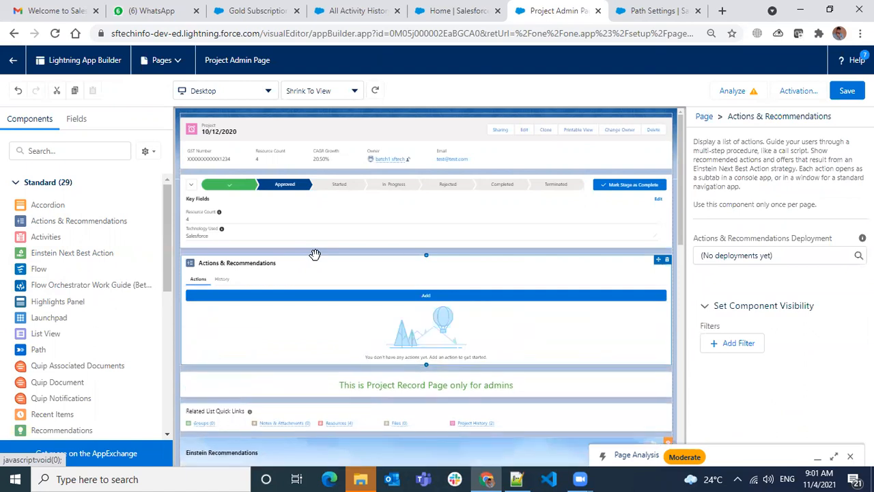
left_click(751, 257)
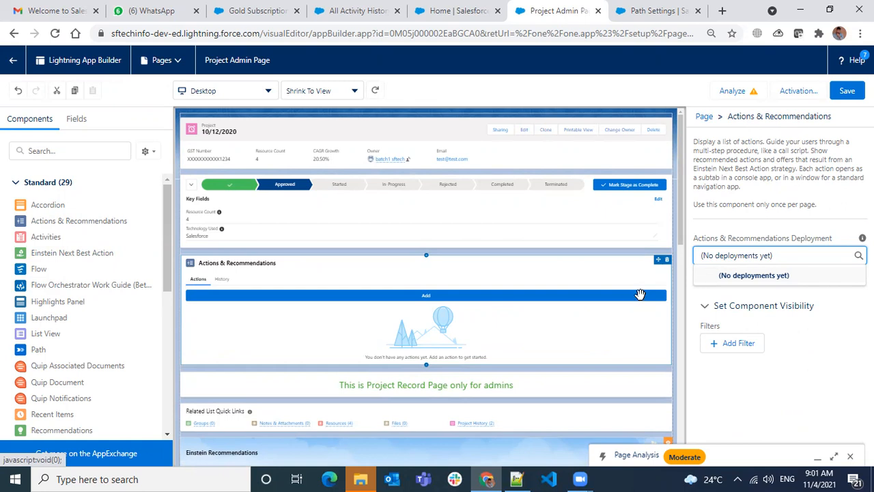
left_click(667, 260)
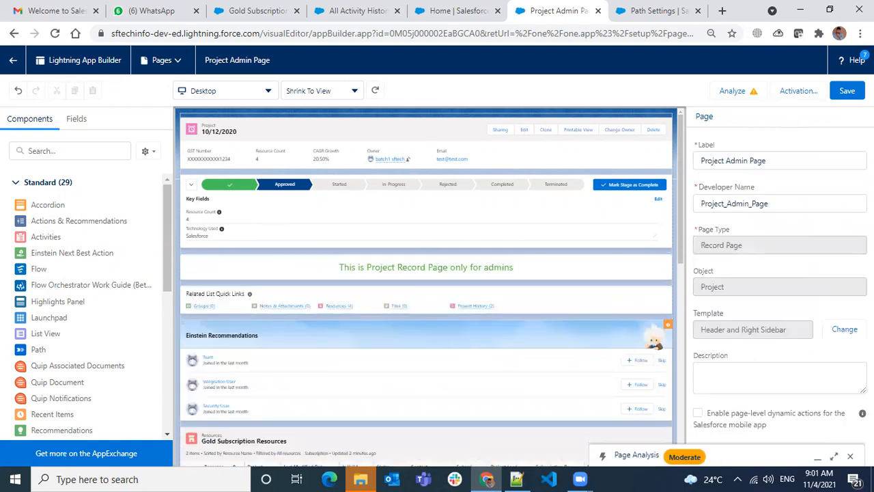
- Close the page analysis and look through the available standard and custom components
left_click(852, 457)
scroll(507, 267, "down", 10)
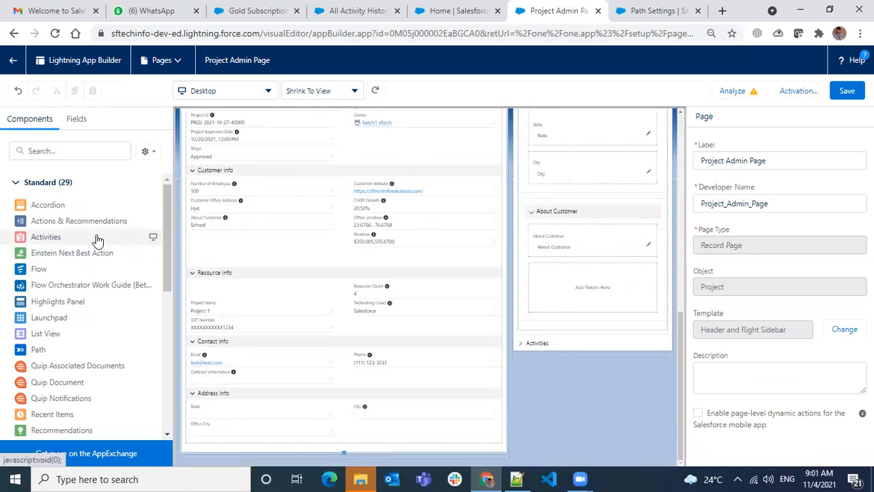
scroll(87, 253, "down", 5)
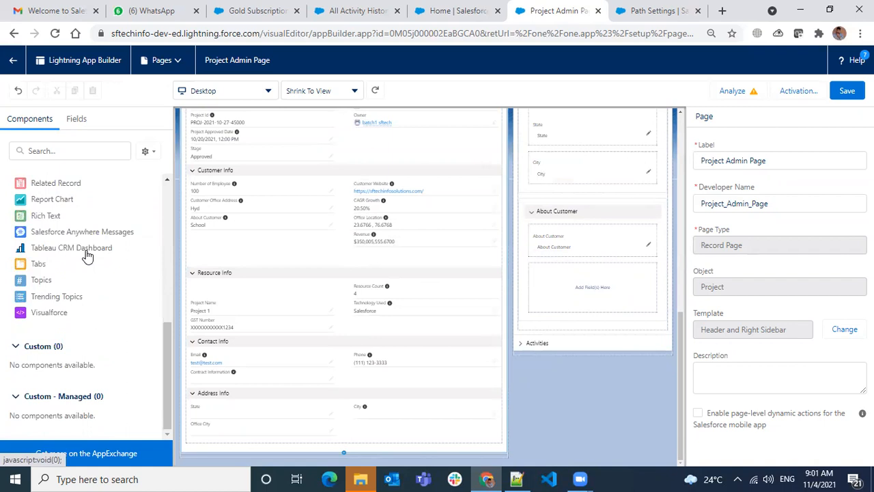
scroll(87, 255, "up", 5)
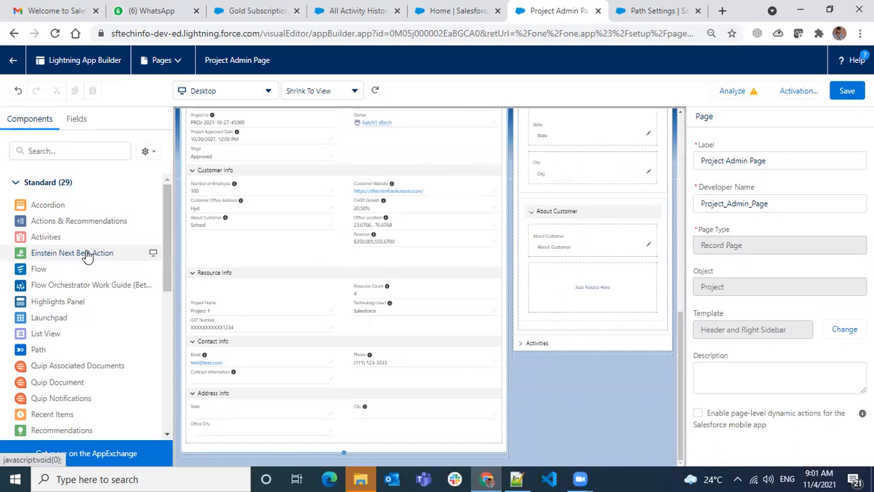
scroll(96, 314, "down", 5)
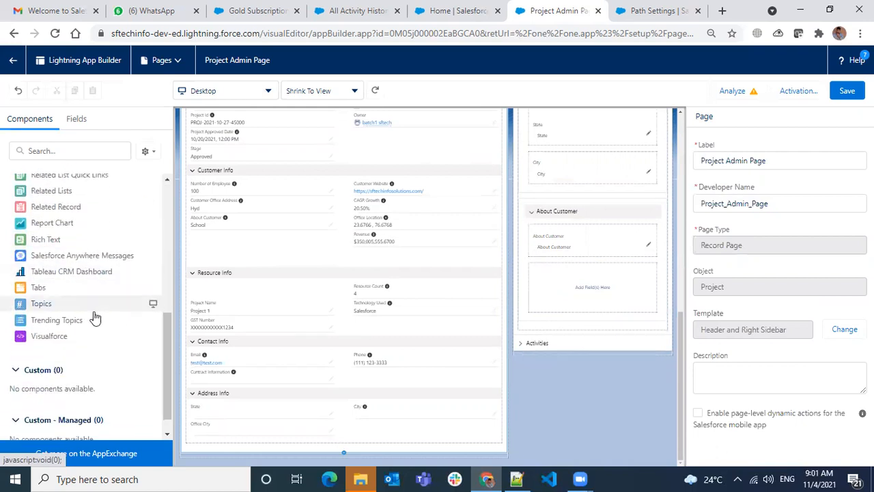
scroll(88, 336, "up", 1)
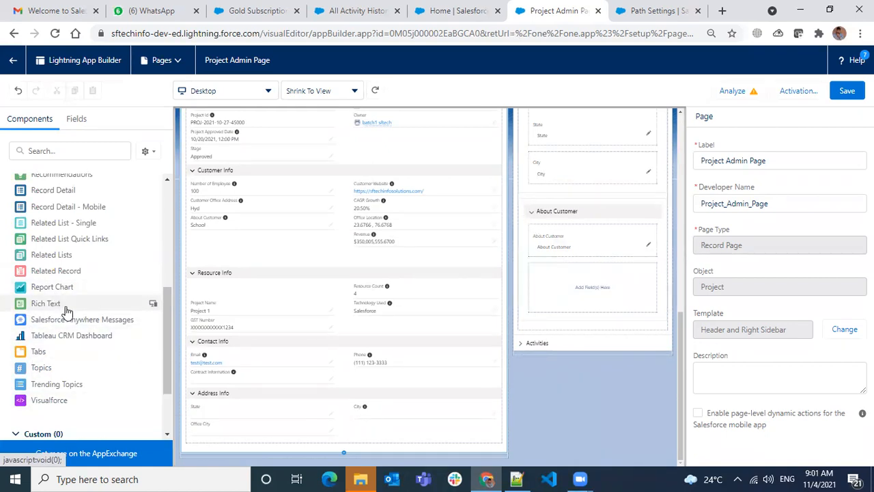
- Save the Project Admin Page without the missing required field
scroll(472, 369, "up", 1)
scroll(472, 369, "up", 6)
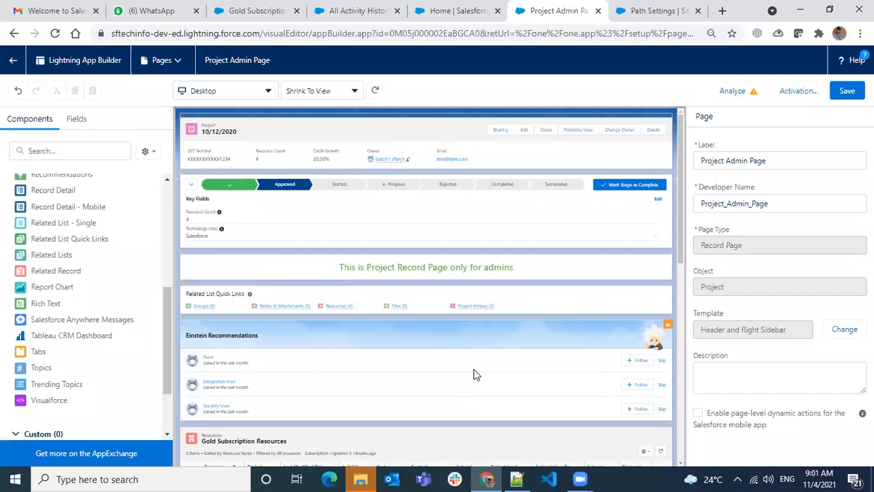
left_click(846, 90)
left_click(591, 315)
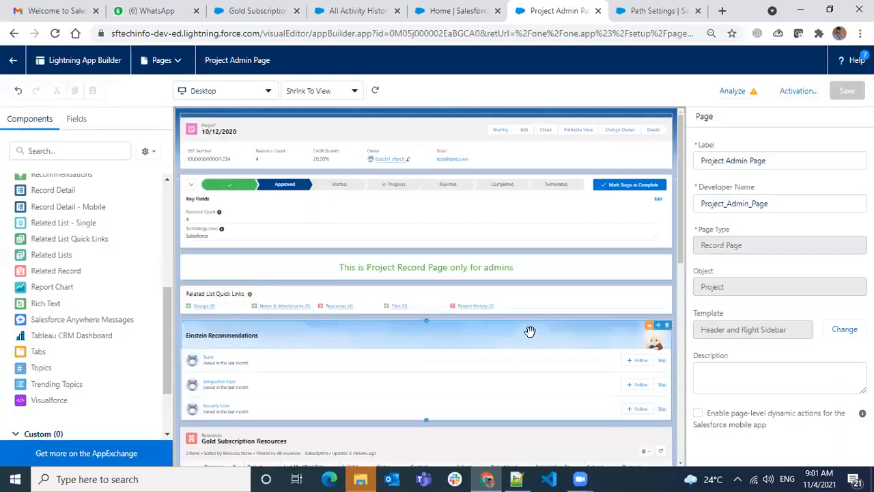